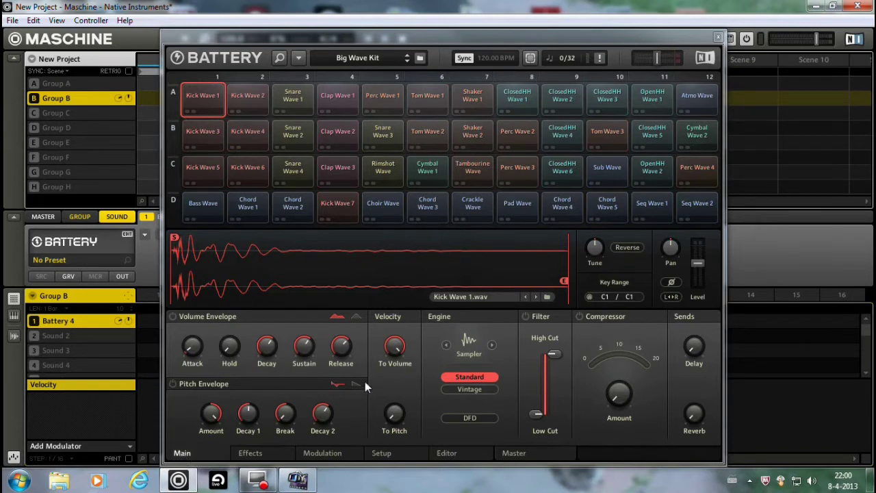
# Look at the kick cell's sample in the Editor page, then return to the Main page.
pyautogui.click(447, 453)
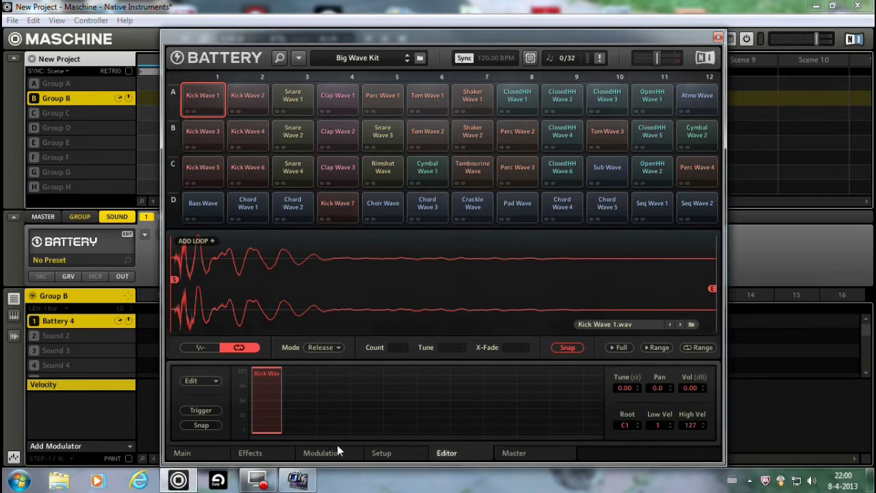
pyautogui.click(200, 458)
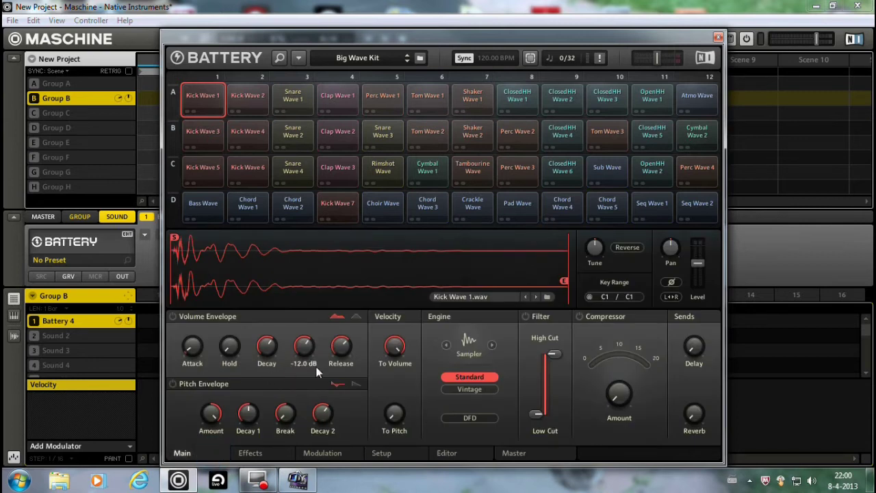
pyautogui.moveTo(348, 365)
# Audition Snare Wave 4 and Kick Wave 5, then set Kick Wave 5's key range to C3.
pyautogui.click(304, 171)
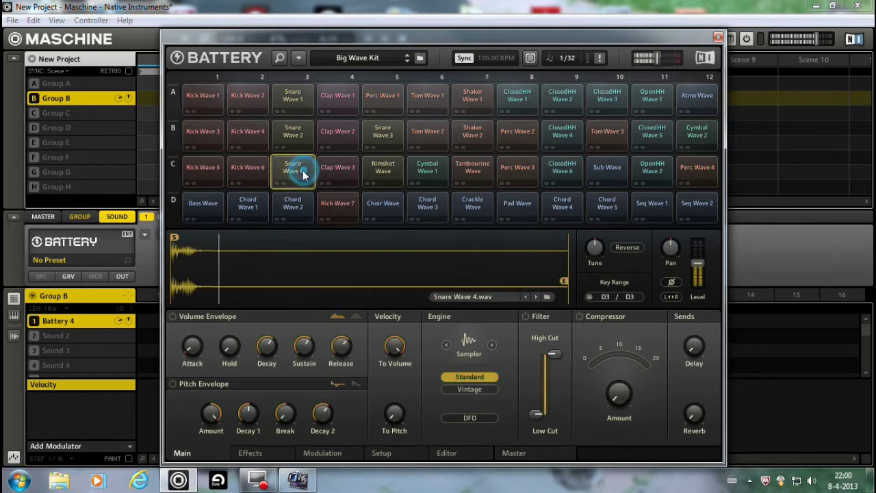
pyautogui.click(206, 176)
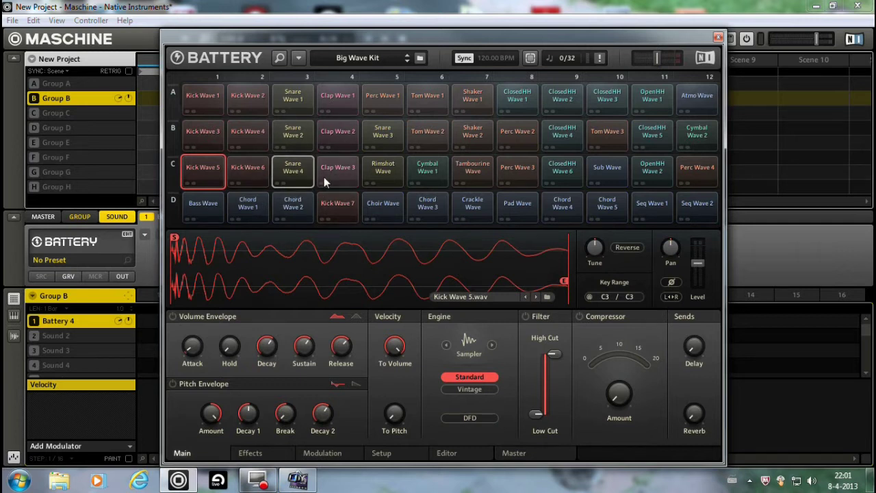
pyautogui.click(588, 298)
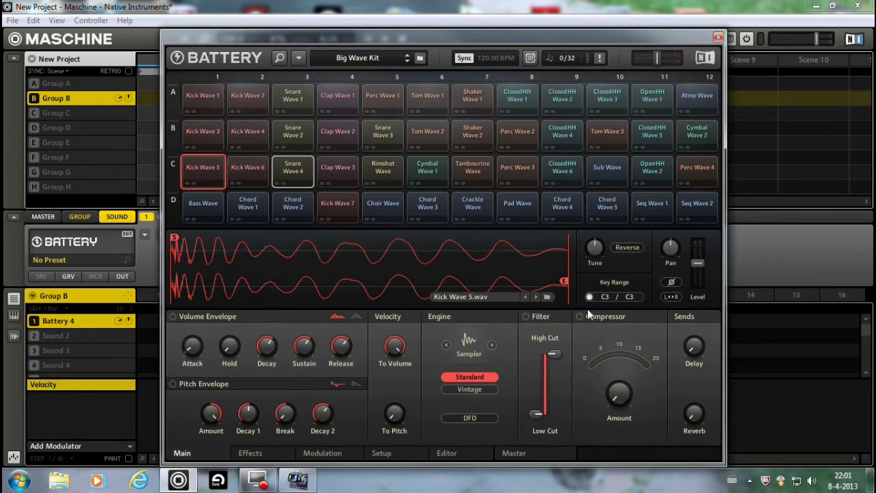
pyautogui.click(588, 298)
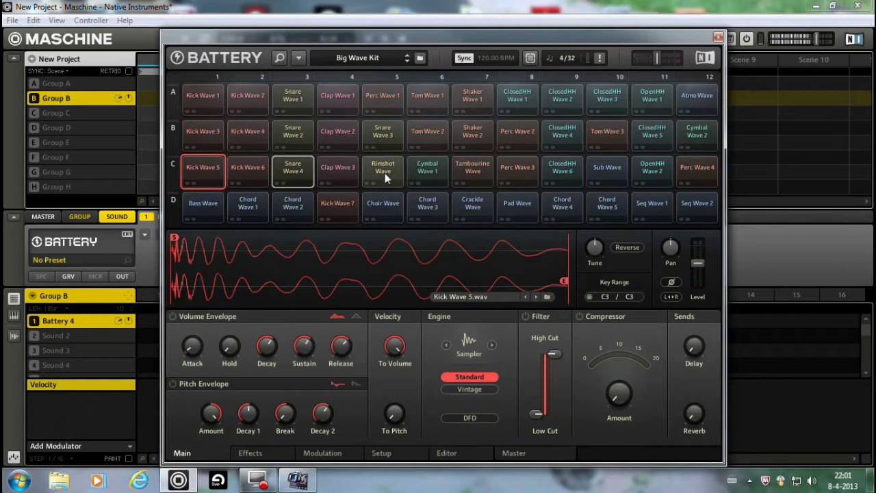
# Set Tambourine Wave's key range from F#3 to C3, auditioning Cymbal Wave 1 and Snare Wave 4 around it.
pyautogui.click(421, 172)
pyautogui.click(291, 170)
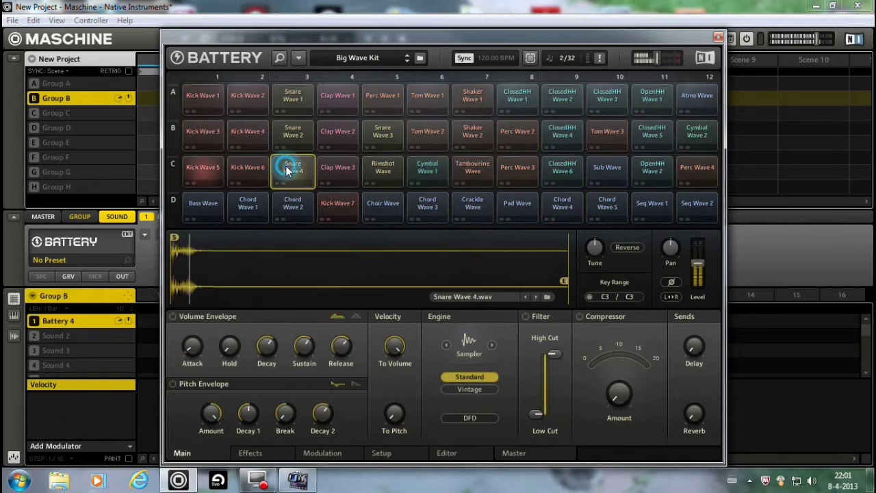
pyautogui.click(480, 169)
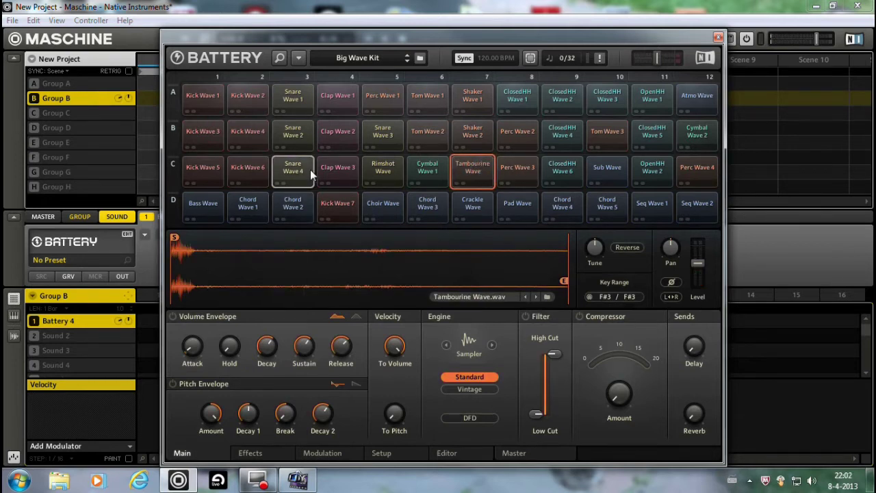
pyautogui.moveTo(591, 255)
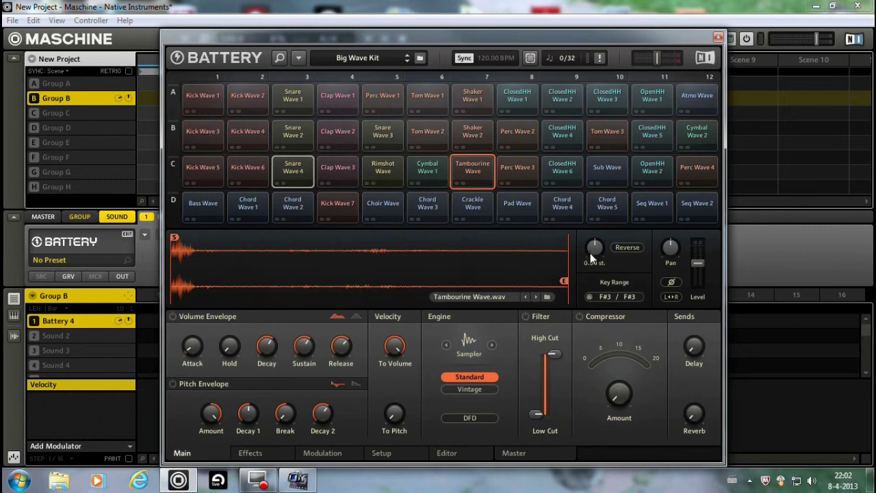
pyautogui.click(588, 298)
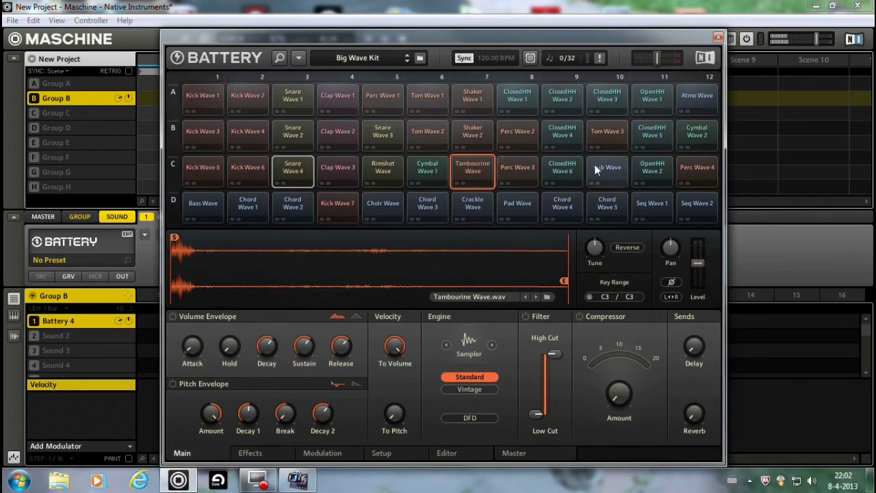
pyautogui.click(421, 173)
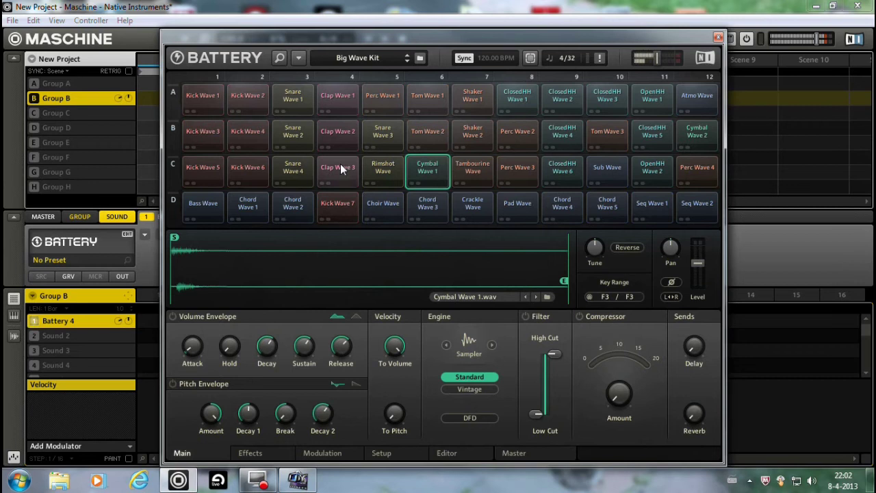
pyautogui.click(296, 169)
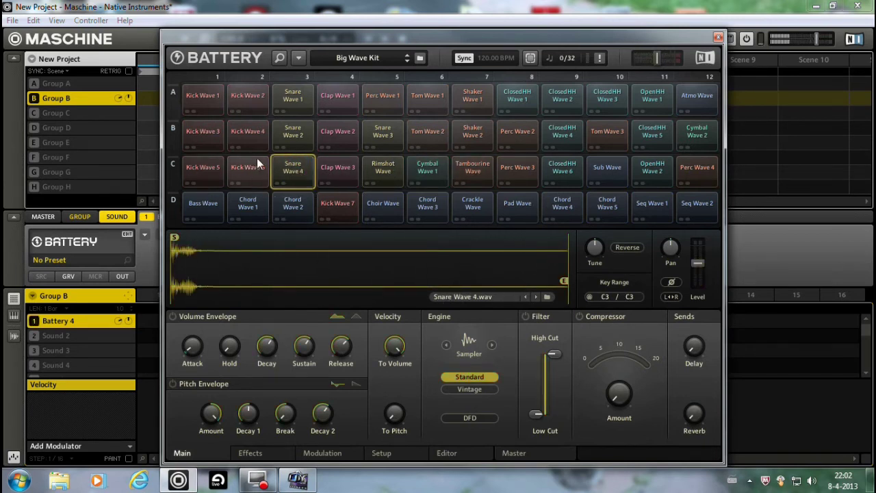
# Enable Snare Wave 4's volume envelope (release 7.8 ms, decay 6.5 ms) and filter with high cut near 187 Hz.
pyautogui.click(173, 317)
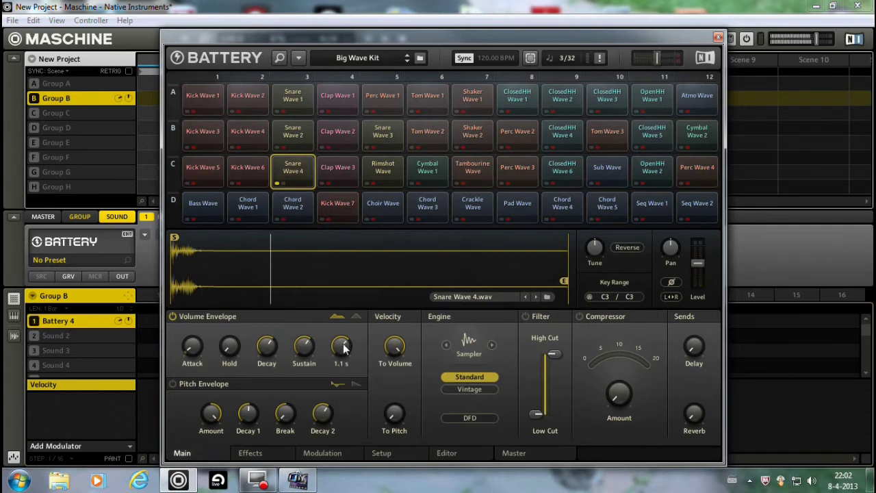
pyautogui.moveTo(342, 345)
pyautogui.moveTo(342, 345); pyautogui.dragTo(347, 395)
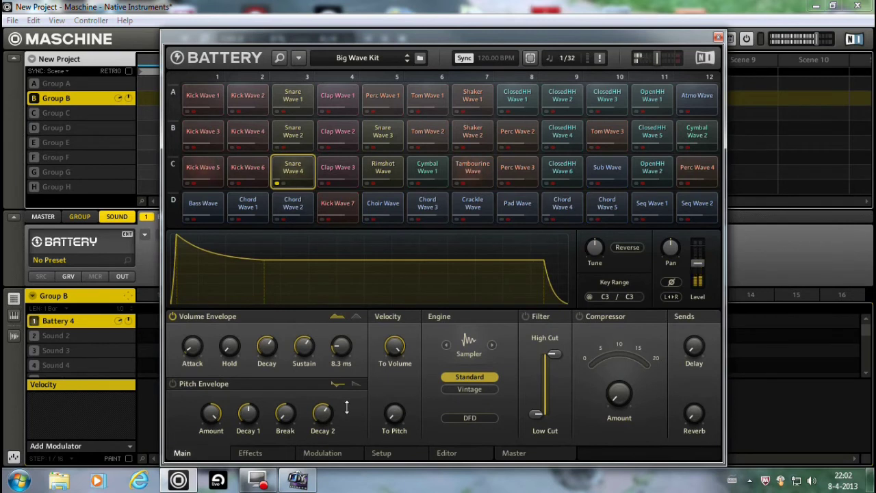
pyautogui.moveTo(347, 395); pyautogui.dragTo(347, 418)
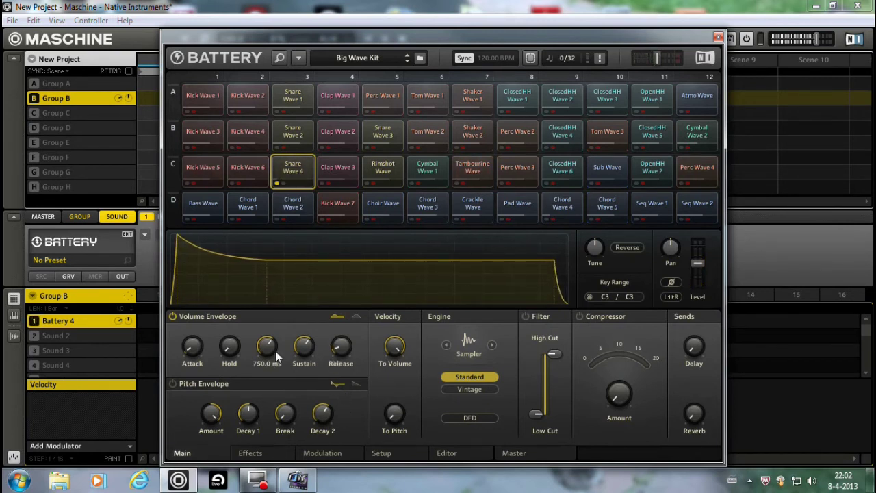
pyautogui.moveTo(277, 356)
pyautogui.moveTo(277, 356); pyautogui.dragTo(271, 409)
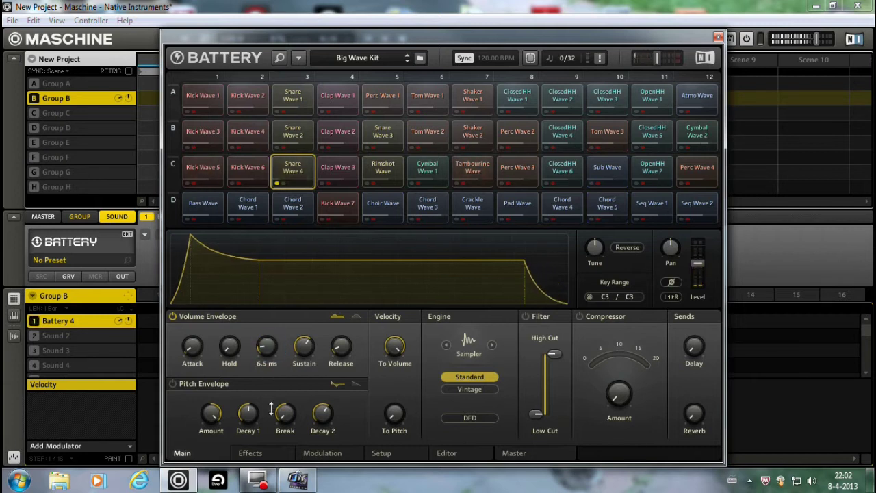
pyautogui.click(554, 354)
pyautogui.moveTo(553, 354)
pyautogui.mouseDown()
pyautogui.moveTo(557, 389)
pyautogui.moveTo(556, 355)
pyautogui.mouseUp()
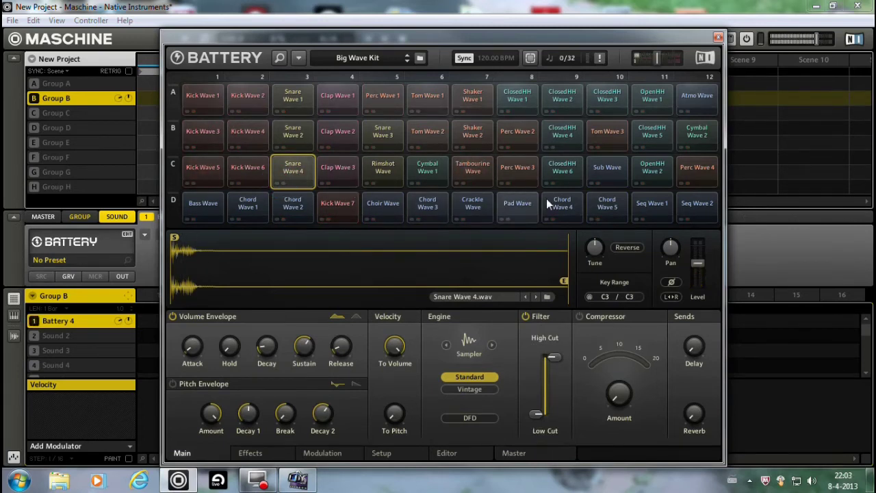
# Pan Snare Wave 4 hard left to 100 L and Tambourine Wave to the right.
pyautogui.moveTo(670, 248); pyautogui.dragTo(671, 255)
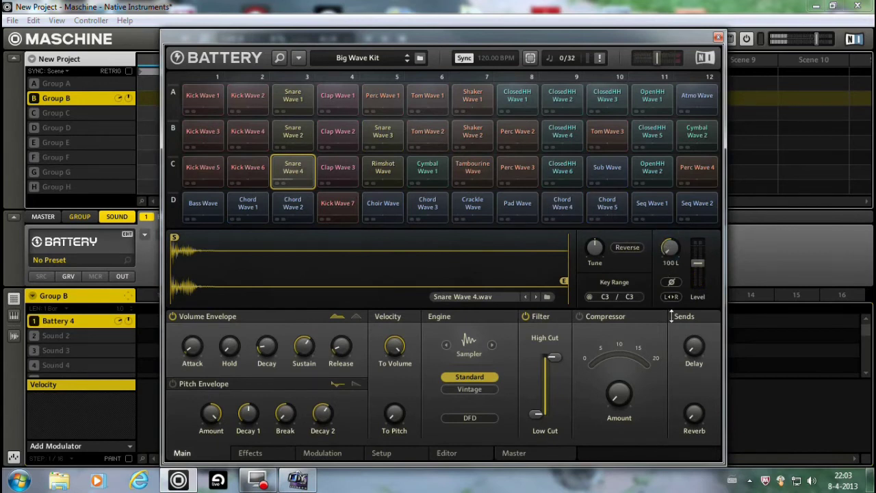
pyautogui.click(480, 171)
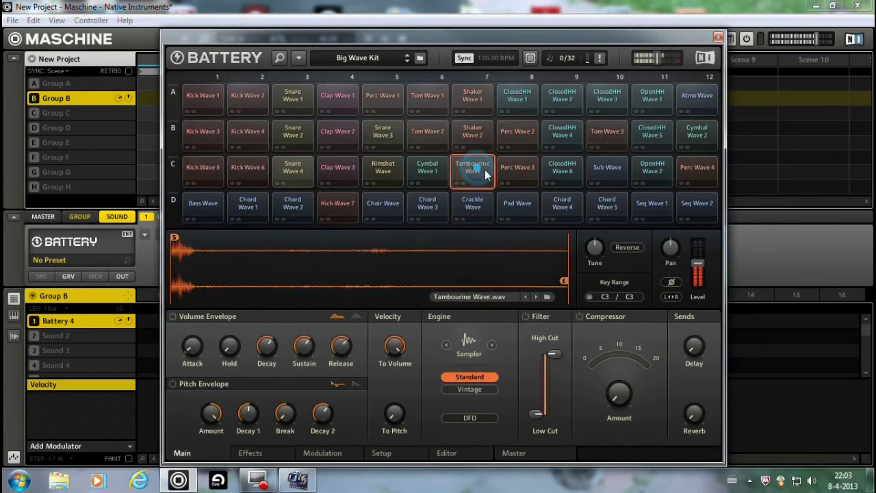
pyautogui.moveTo(660, 248); pyautogui.dragTo(676, 161)
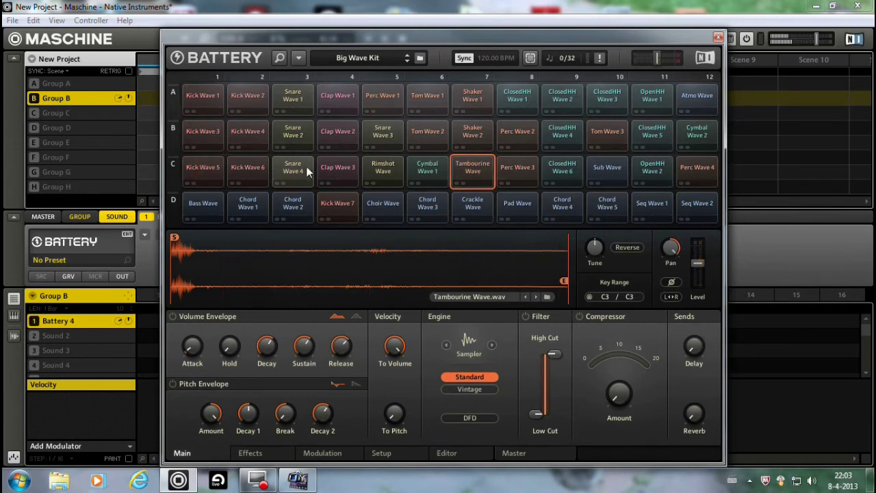
# Switch Battery to the Effects page for the Tambourine Wave cell.
pyautogui.click(265, 452)
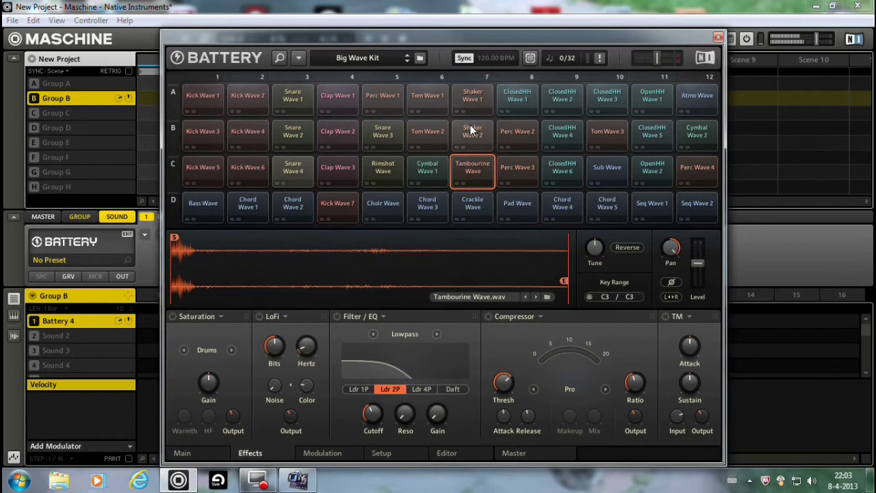
# Move Shaker Wave 2, then Sub Wave, into cell C7, auditioning each, and nudge the window right.
pyautogui.moveTo(478, 121); pyautogui.dragTo(477, 171)
pyautogui.click(477, 172)
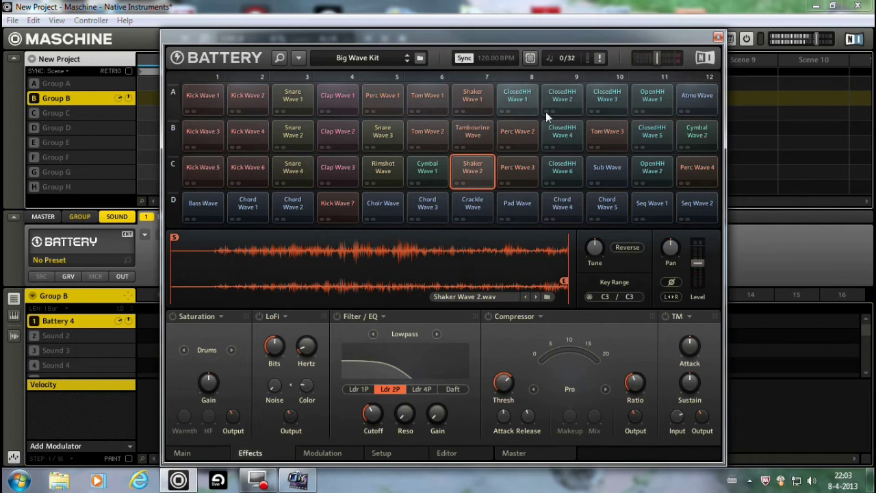
pyautogui.moveTo(607, 167); pyautogui.dragTo(484, 172)
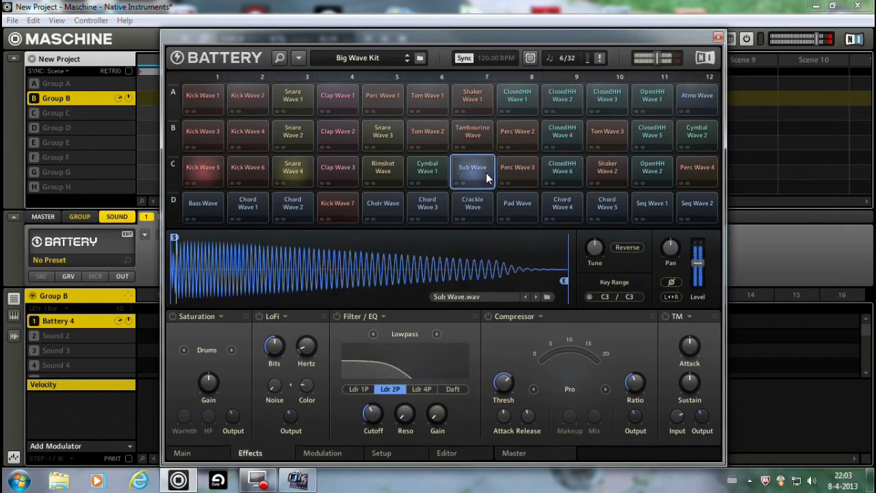
pyautogui.click(487, 172)
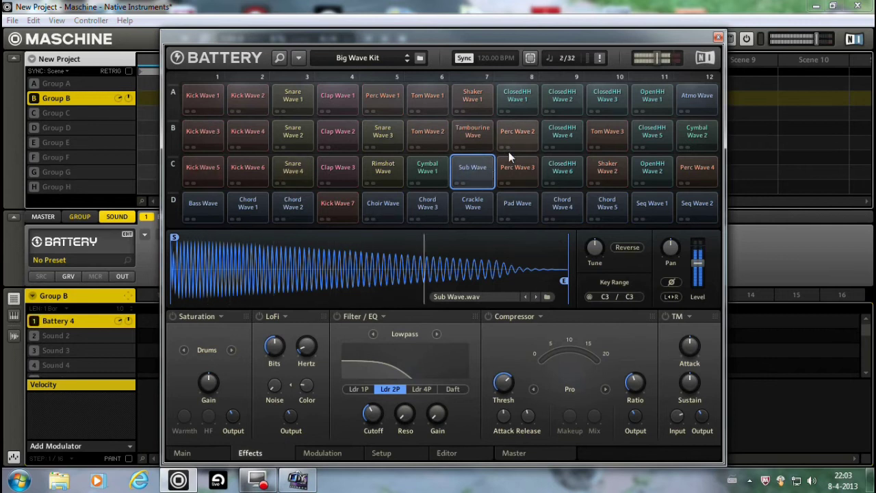
pyautogui.click(463, 185)
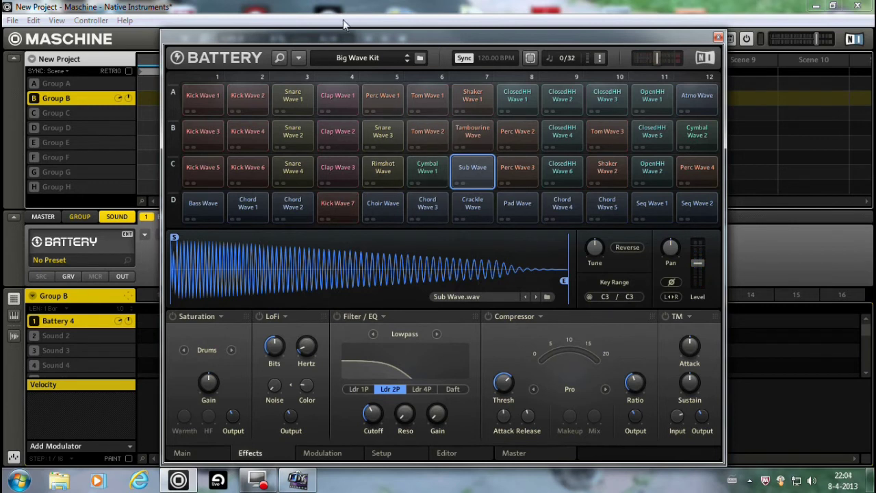
pyautogui.moveTo(341, 36); pyautogui.dragTo(391, 43)
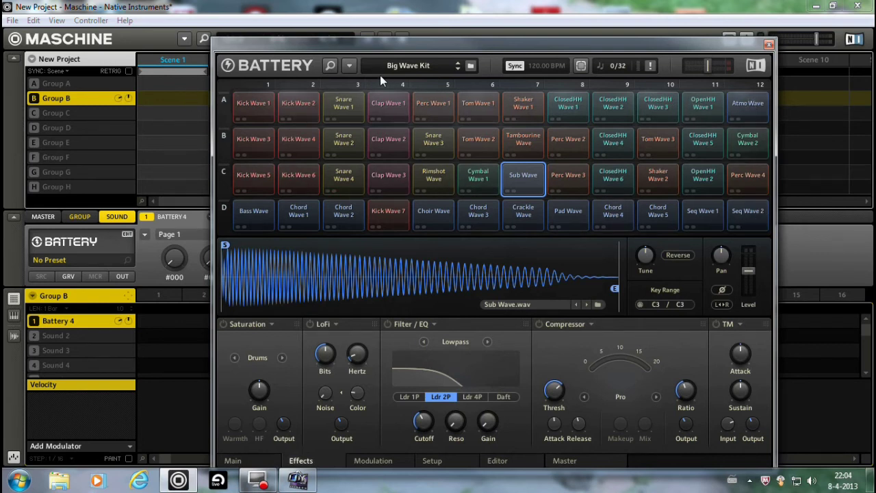
# Audition Balafon AfroShop 3 and Bongo Ame 4 in Library Samples, then drop Block Gothik 1 onto cell C7.
pyautogui.click(332, 67)
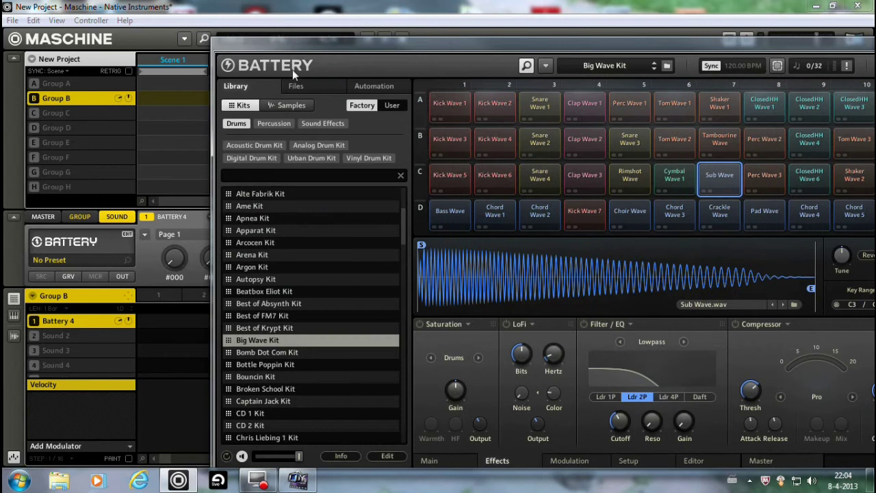
pyautogui.click(287, 107)
pyautogui.click(295, 295)
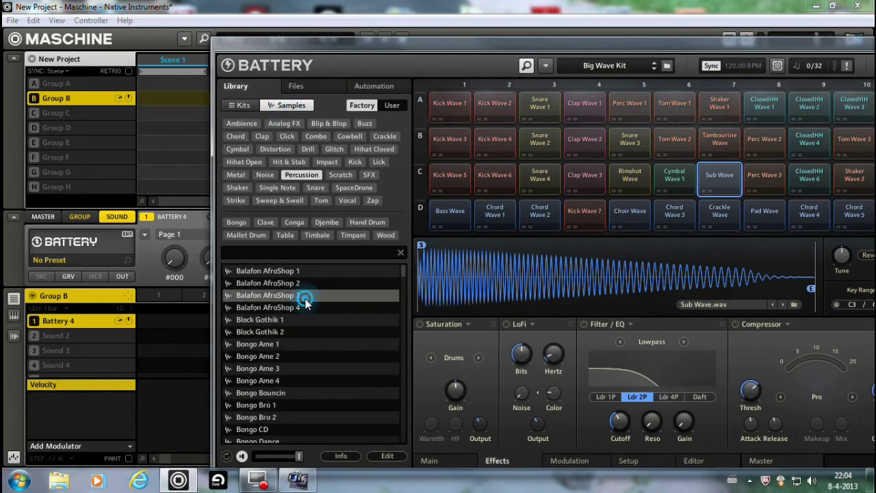
pyautogui.click(294, 380)
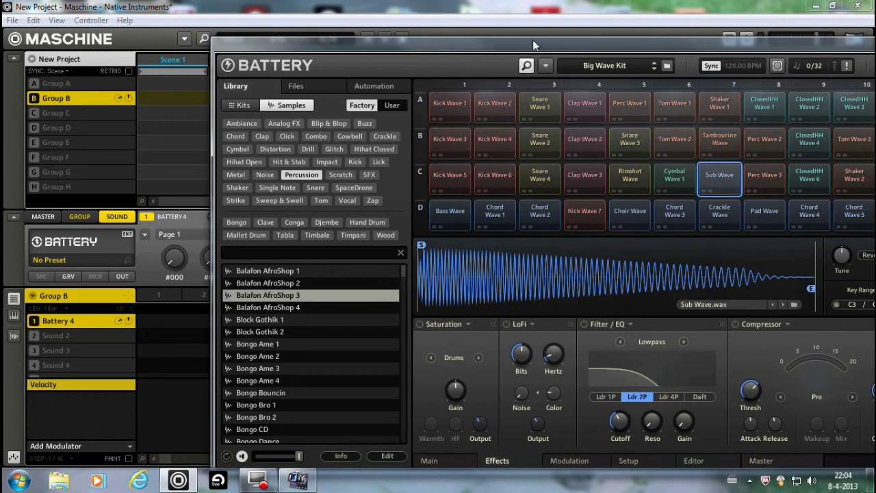
pyautogui.moveTo(303, 320); pyautogui.dragTo(716, 177)
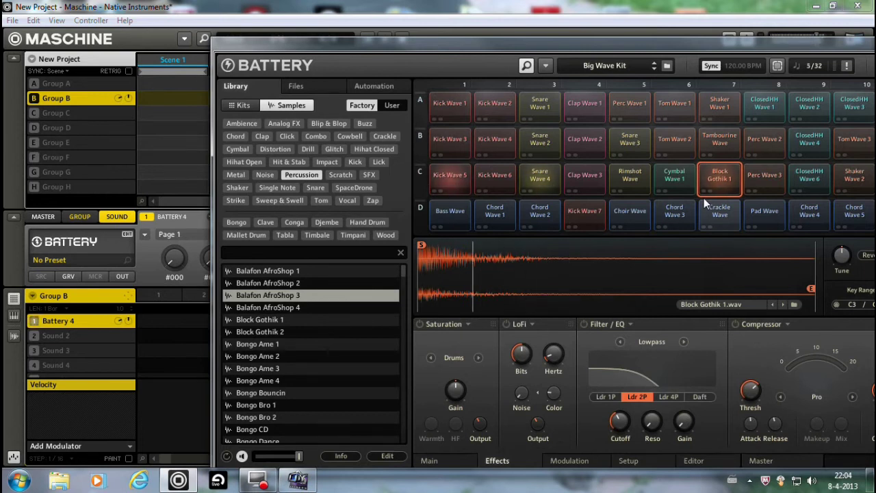
# Close the library browser, move the Battery window up-left, and start Group B's pattern.
pyautogui.click(526, 65)
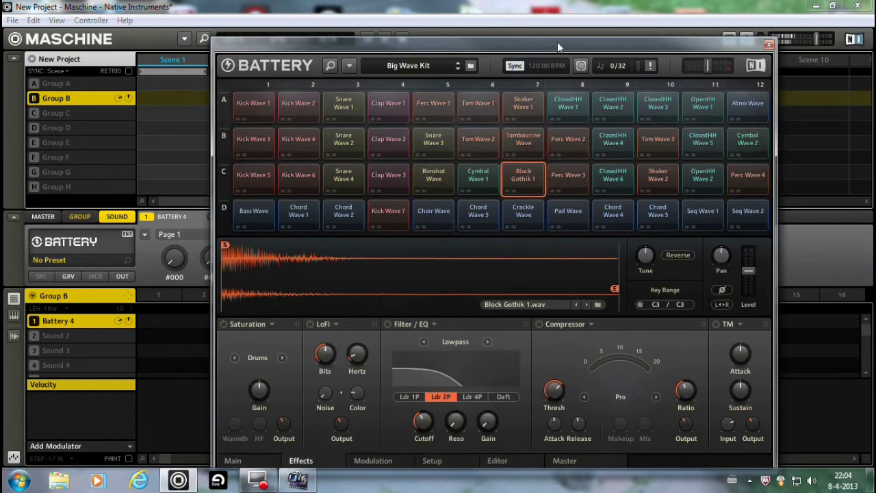
pyautogui.moveTo(557, 42); pyautogui.dragTo(527, 24)
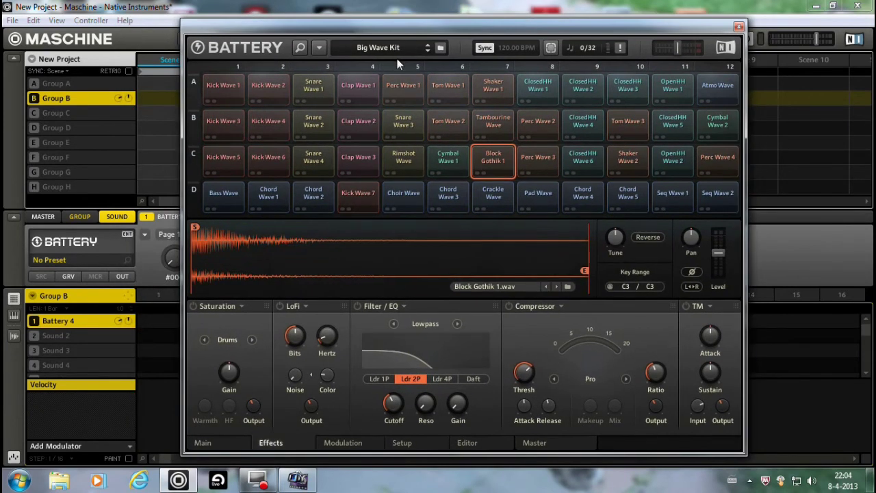
pyautogui.press('space')
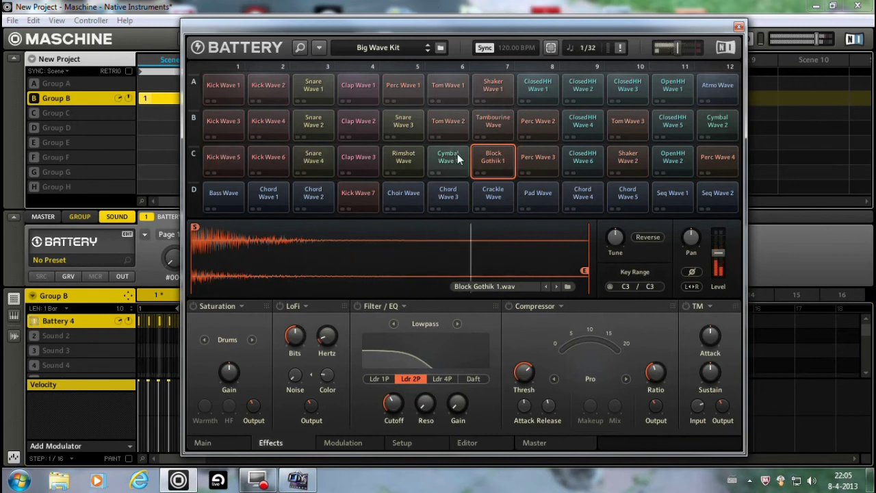
# Trigger the Block Gothik 1 cell four times, then select Snare Wave 4 for editing.
pyautogui.click(484, 176)
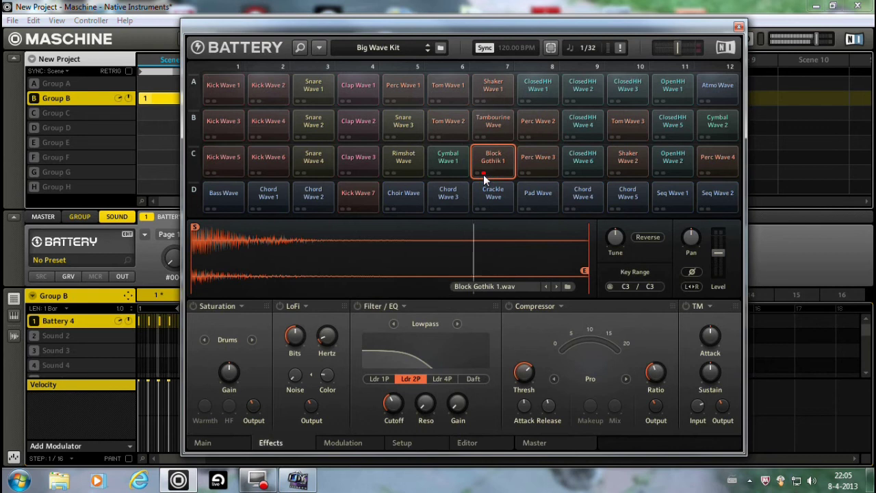
pyautogui.click(484, 176)
pyautogui.click(484, 176)
pyautogui.click(483, 176)
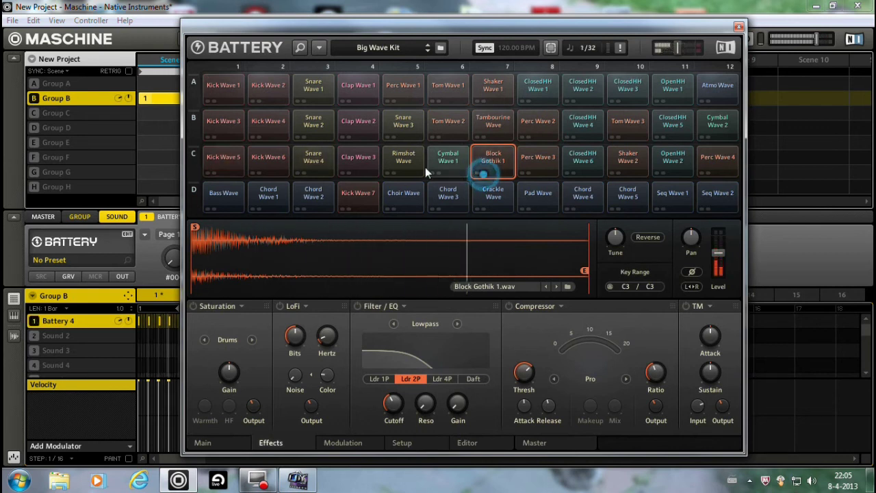
pyautogui.click(299, 175)
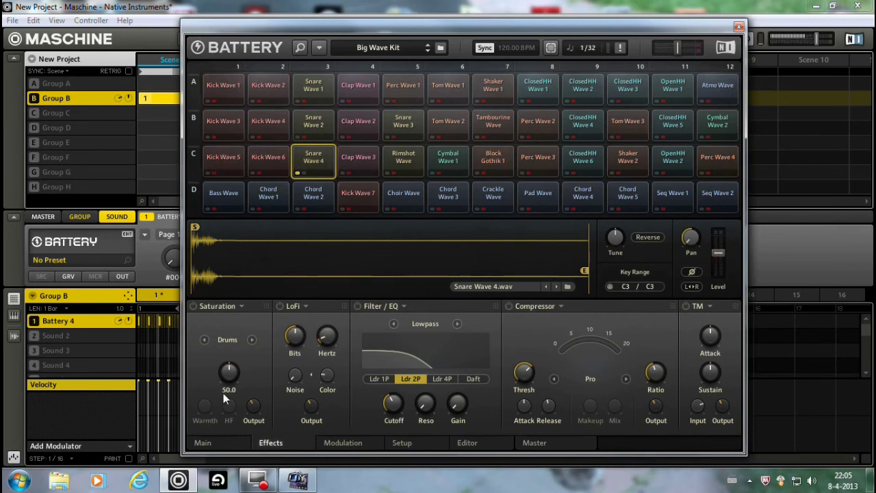
# On the Main page, pan Snare Wave 4 slightly left, lengthen its decay, adjust release, audition it, and stop playback.
pyautogui.click(224, 443)
pyautogui.moveTo(346, 337)
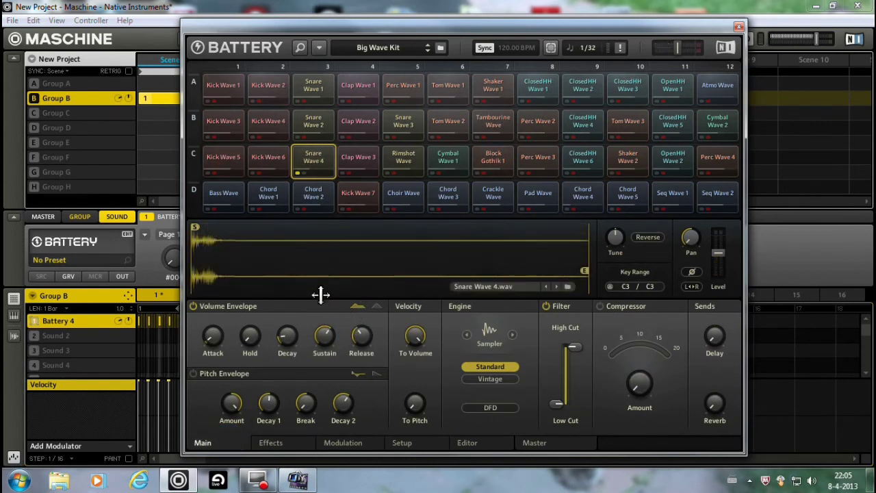
pyautogui.moveTo(690, 237); pyautogui.dragTo(690, 243)
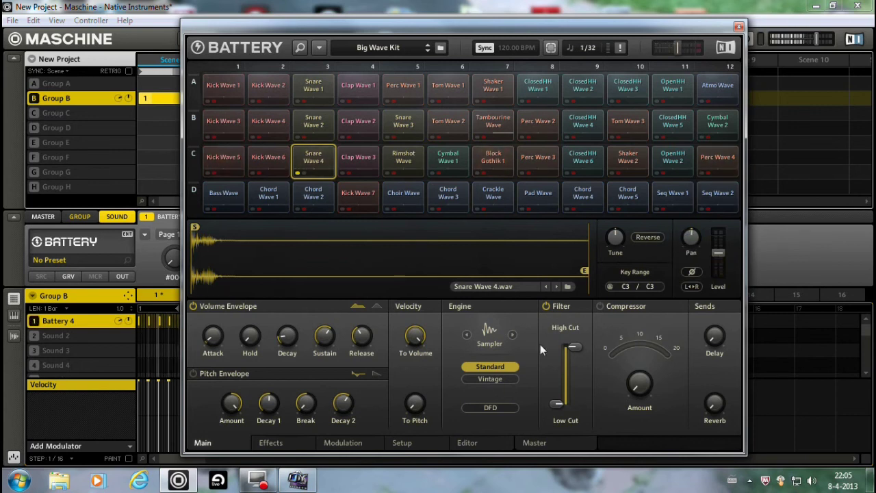
pyautogui.moveTo(327, 335)
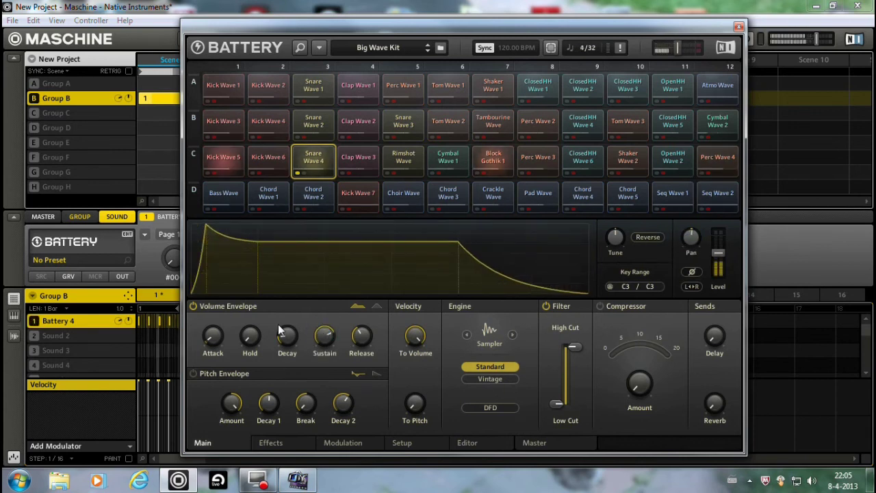
pyautogui.moveTo(287, 336); pyautogui.dragTo(288, 288)
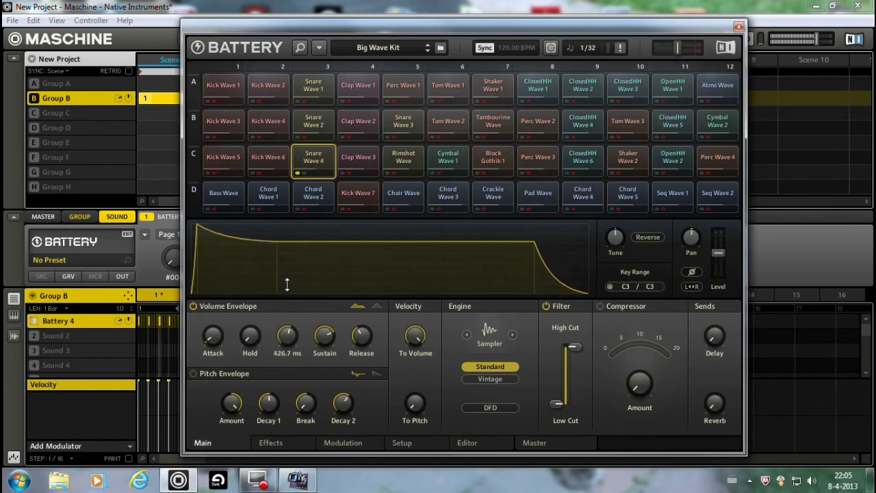
pyautogui.moveTo(357, 336); pyautogui.dragTo(384, 265)
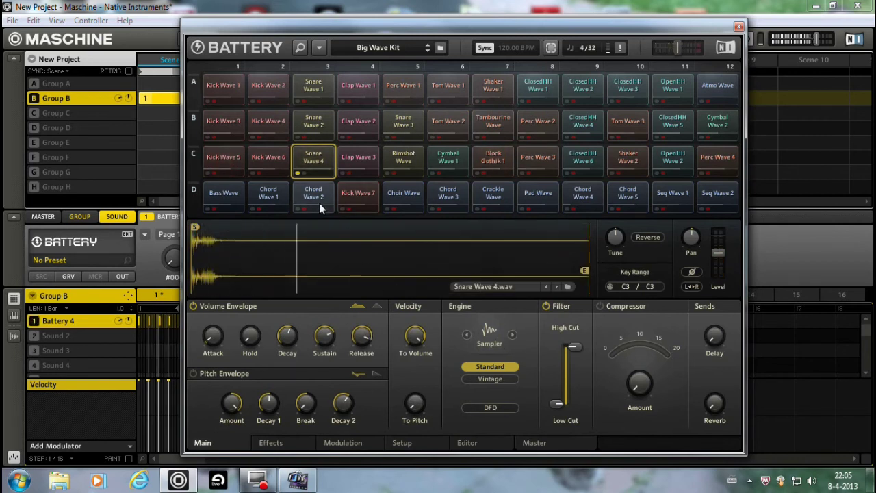
pyautogui.click(297, 174)
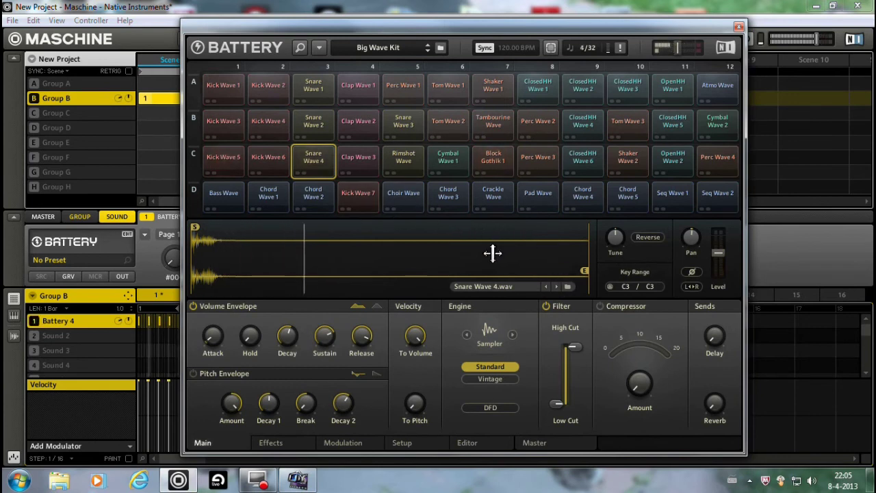
pyautogui.press('space')
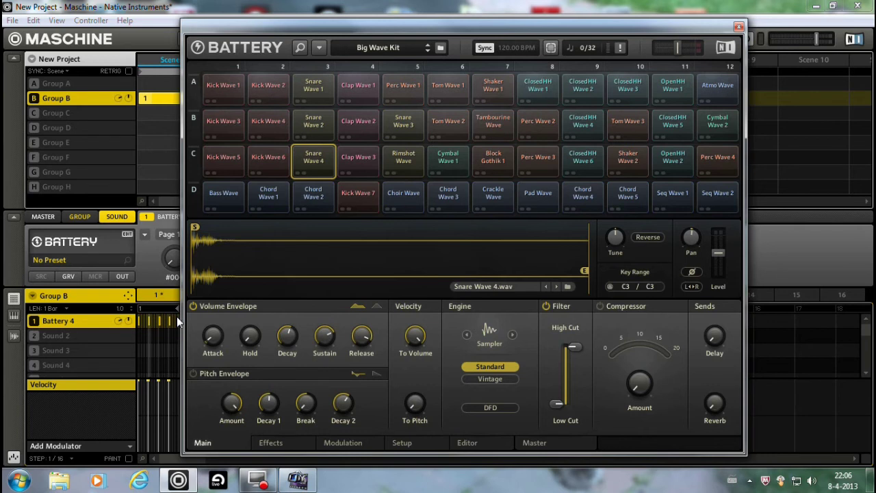
pyautogui.click(277, 443)
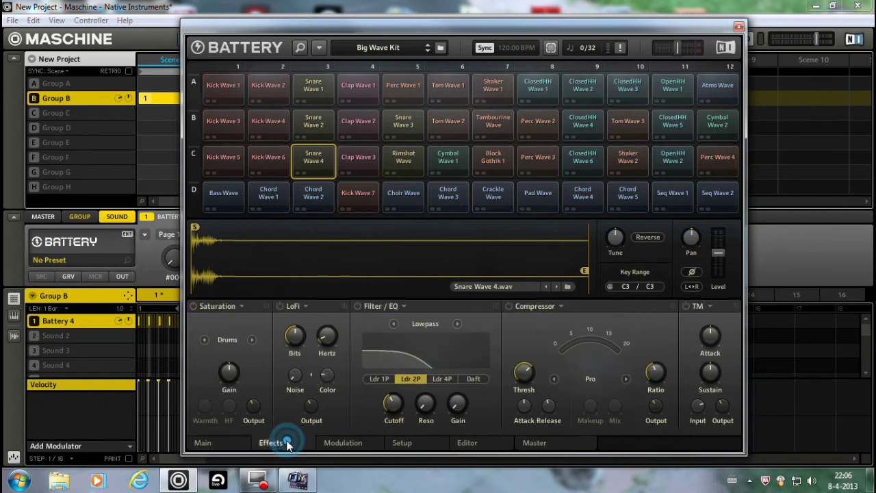
pyautogui.click(227, 442)
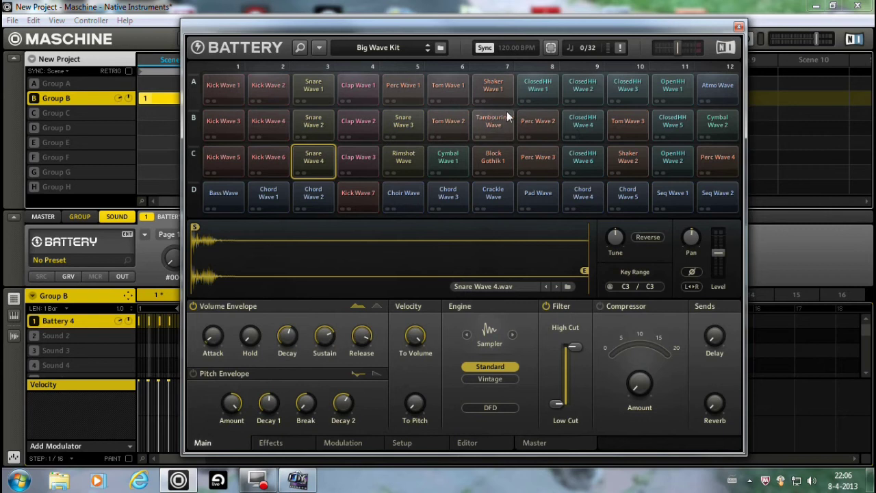
pyautogui.press('space')
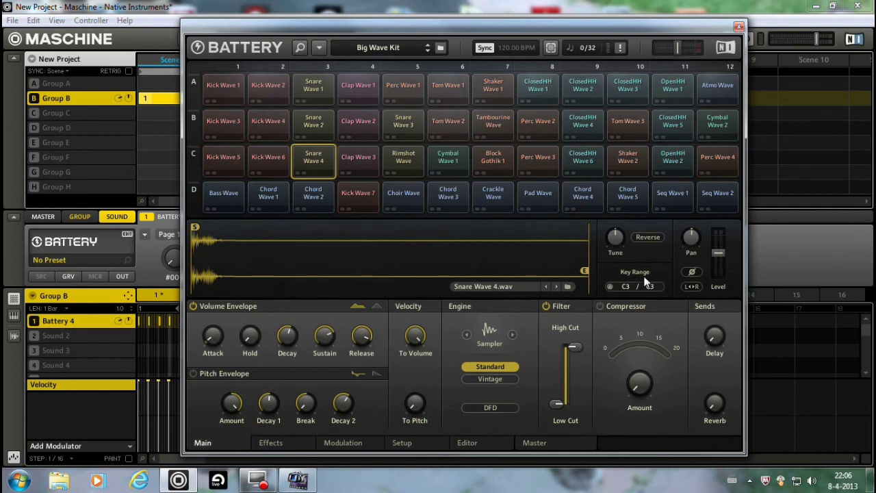
pyautogui.click(502, 410)
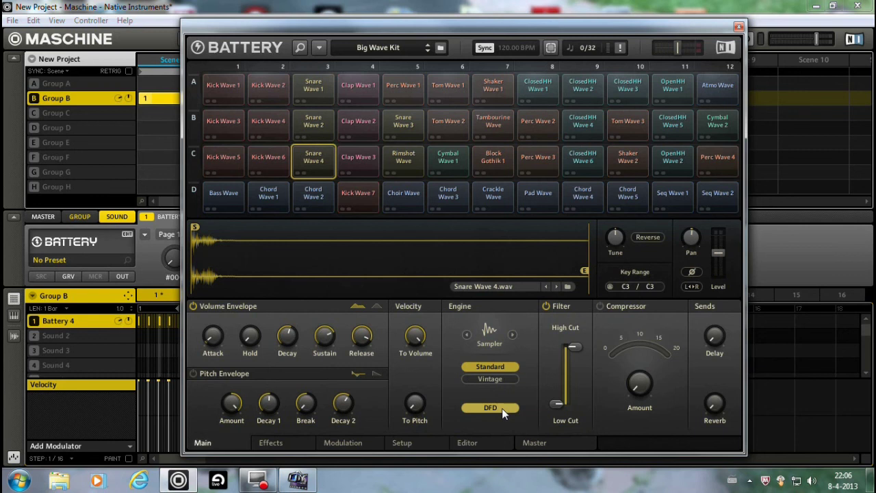
pyautogui.click(502, 408)
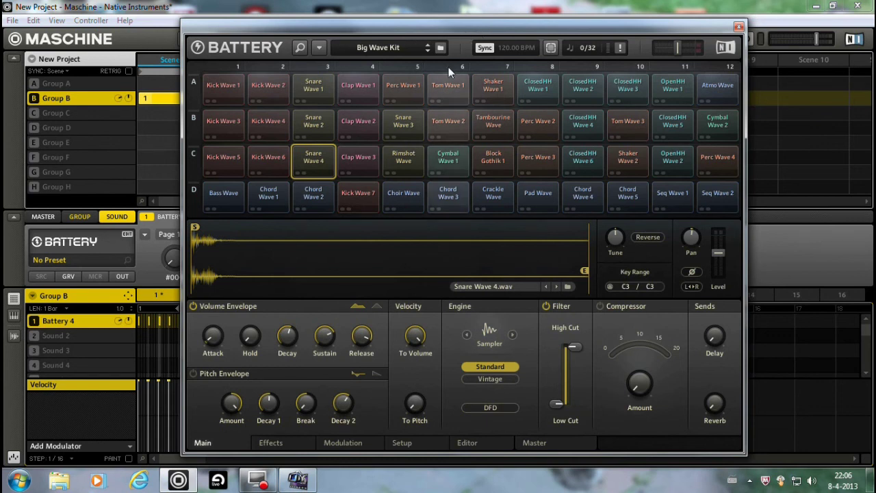
# Show the Snare Wave 4 sample waveform with its loop and mapping settings in Battery's Editor.
pyautogui.click(469, 444)
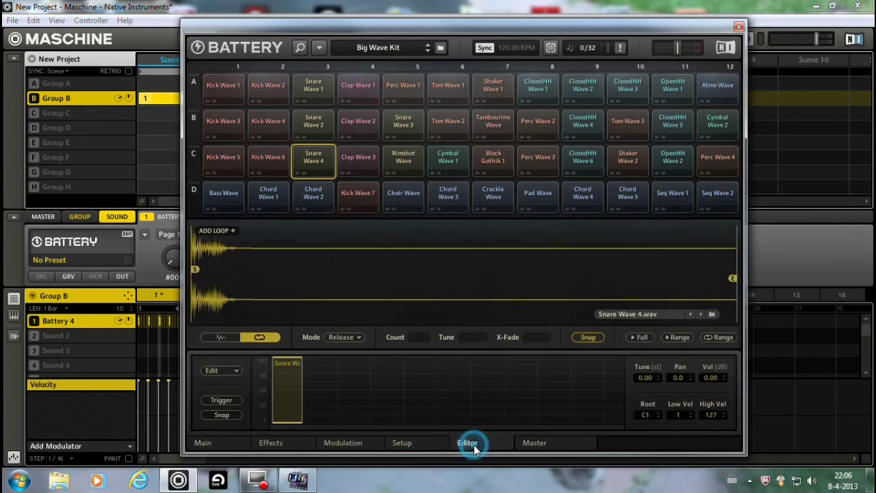